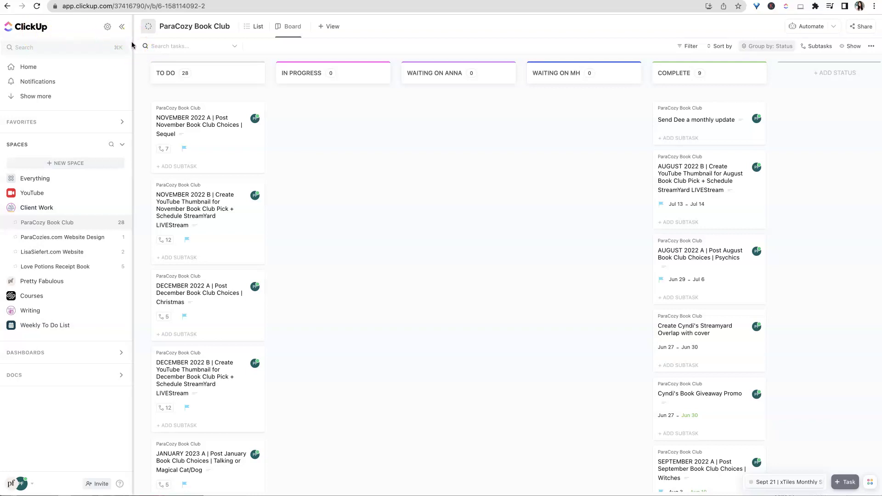
# Under Client Work, go from ParaCozies.com Website Design to the LisaSiefert.com Website board
pyautogui.click(480, 56)
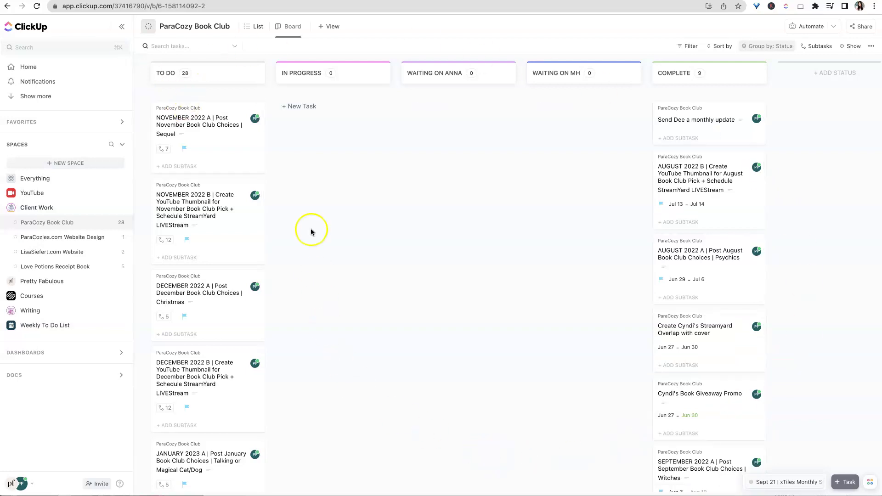
pyautogui.click(65, 237)
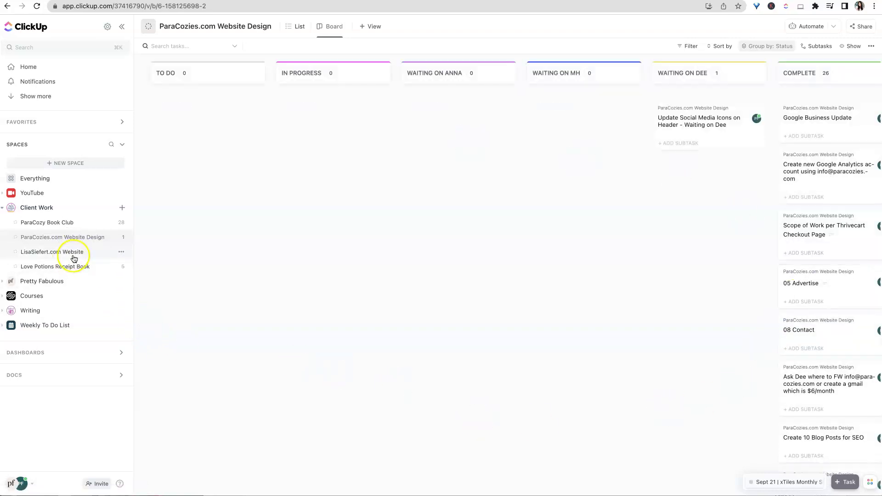
pyautogui.click(73, 252)
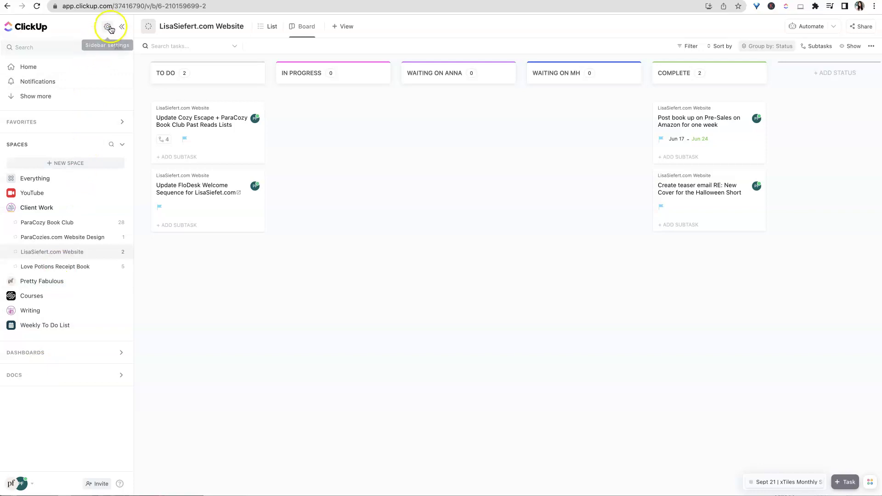
# Turn on the Dark sidebar toggle in the sidebar settings menu
pyautogui.click(109, 28)
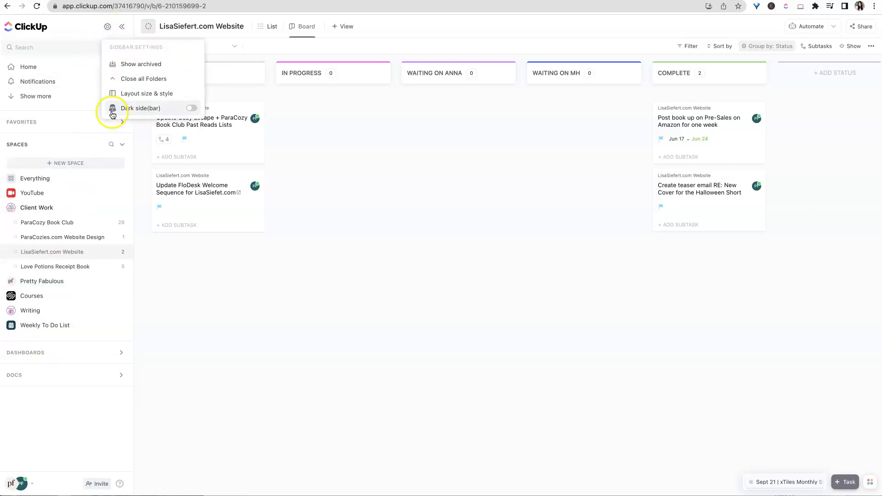
pyautogui.click(192, 109)
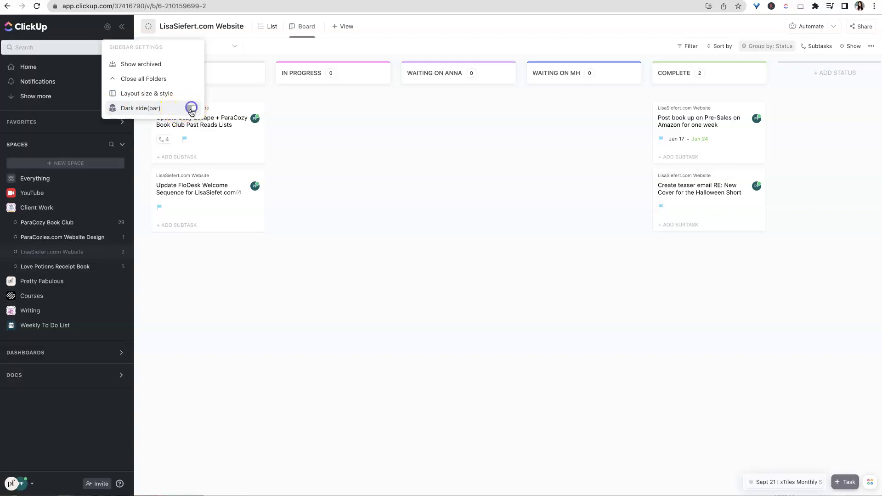
pyautogui.click(303, 354)
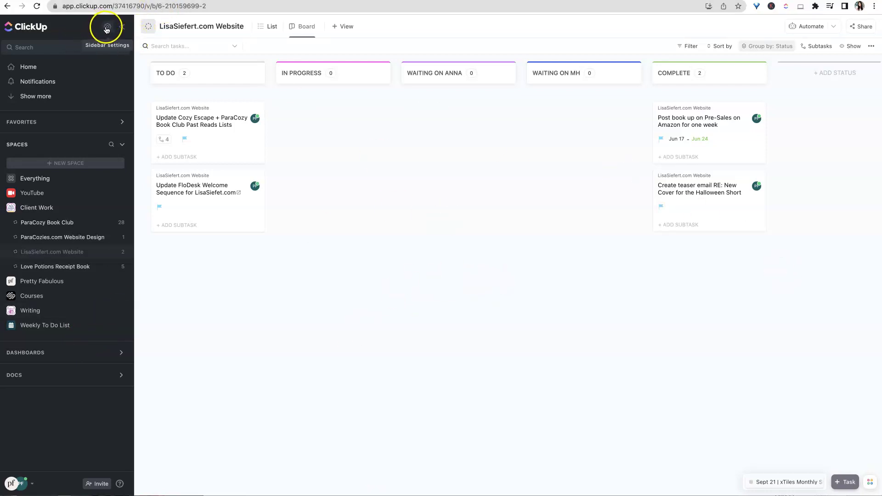
pyautogui.click(106, 29)
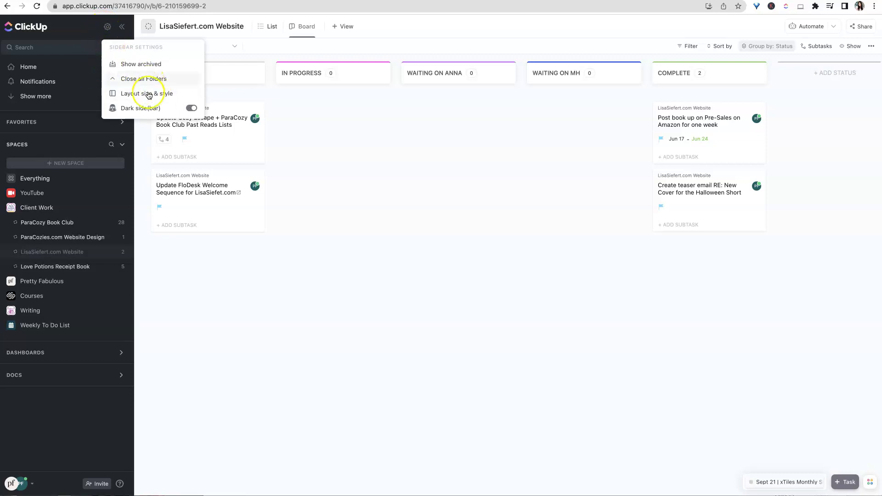
pyautogui.click(144, 96)
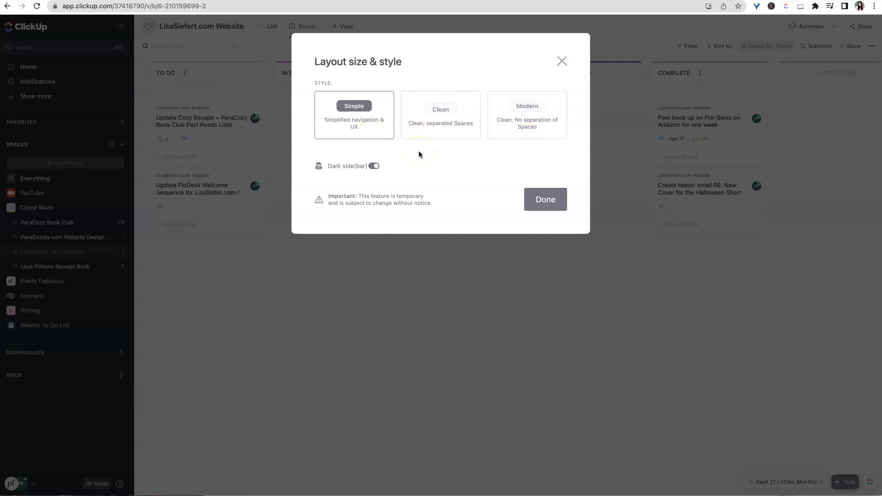
pyautogui.click(447, 121)
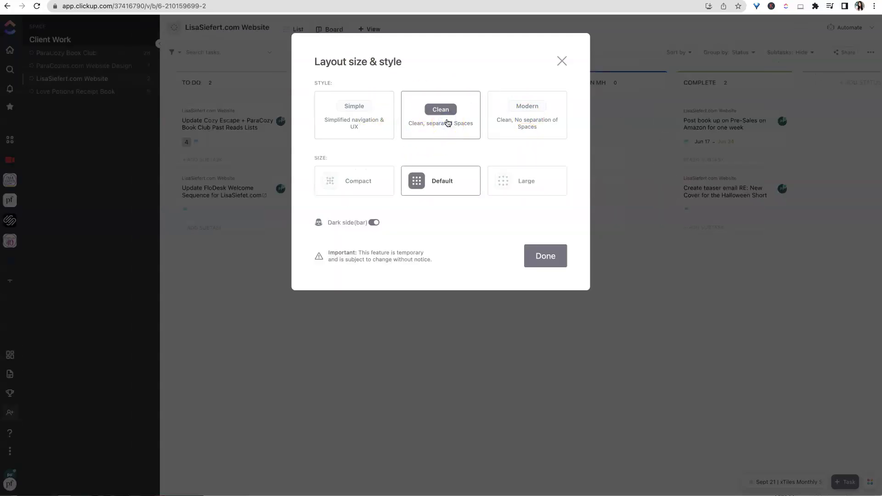
pyautogui.click(560, 260)
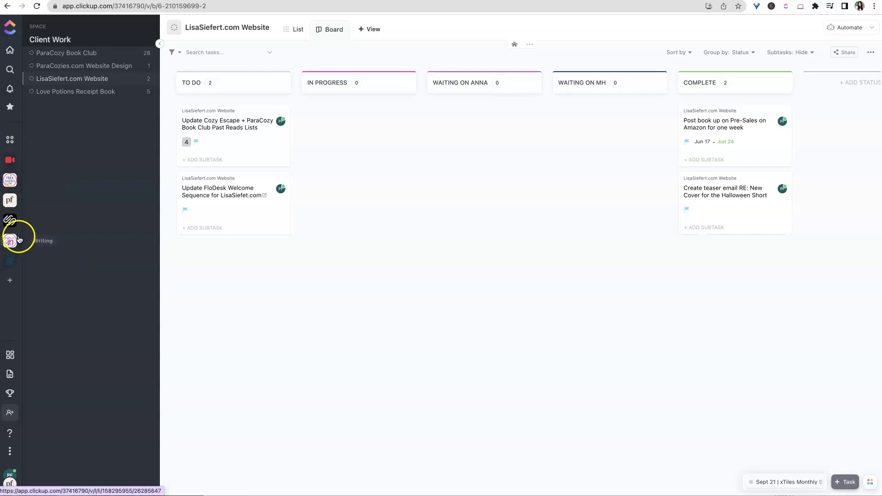
pyautogui.click(123, 27)
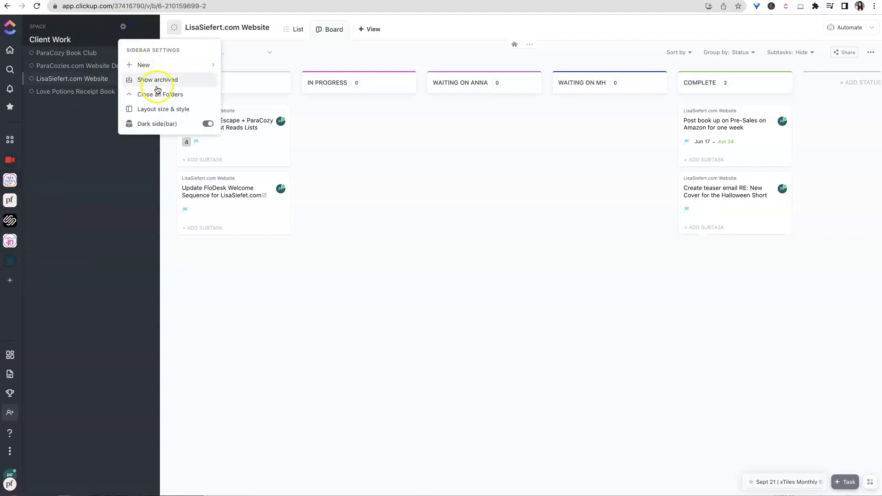
pyautogui.click(161, 109)
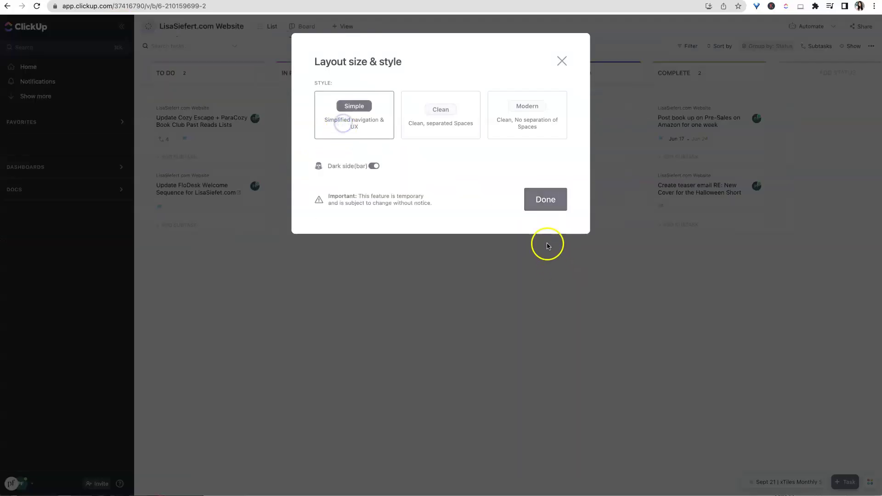
pyautogui.click(551, 196)
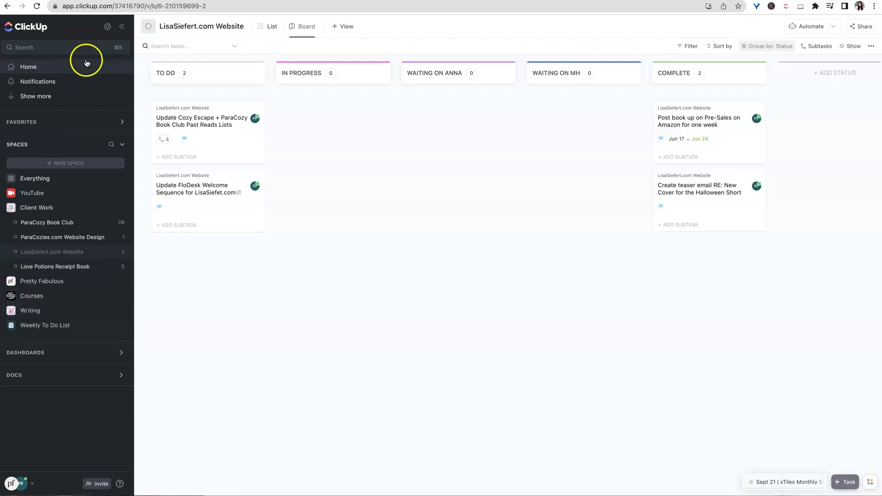
# Set the sidebar layout to the Clean style at Large size
pyautogui.click(111, 29)
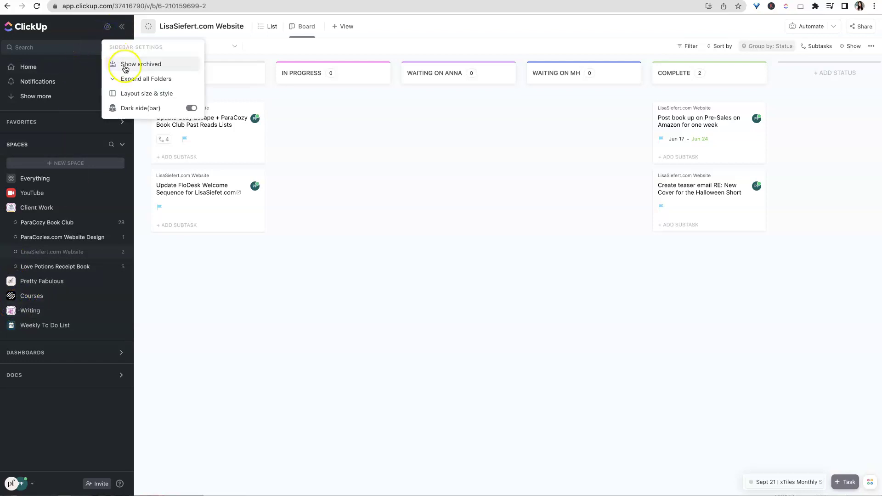
pyautogui.click(131, 93)
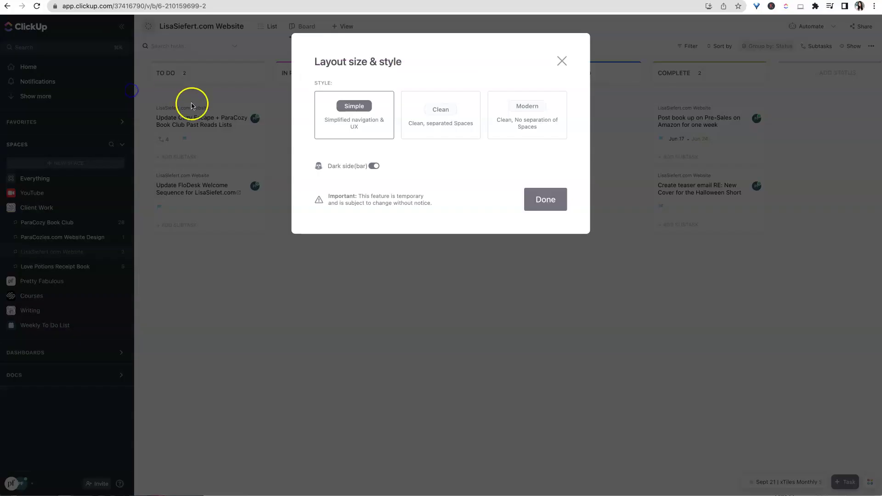
pyautogui.click(475, 134)
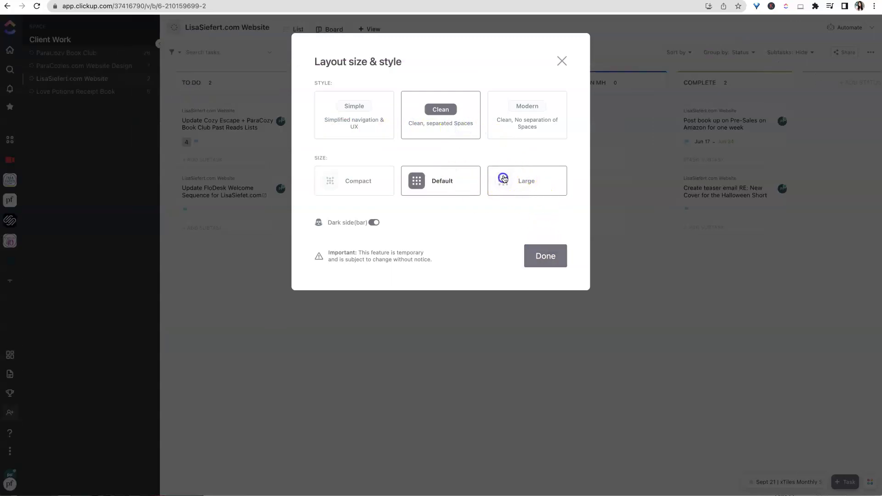
pyautogui.click(504, 178)
pyautogui.click(534, 260)
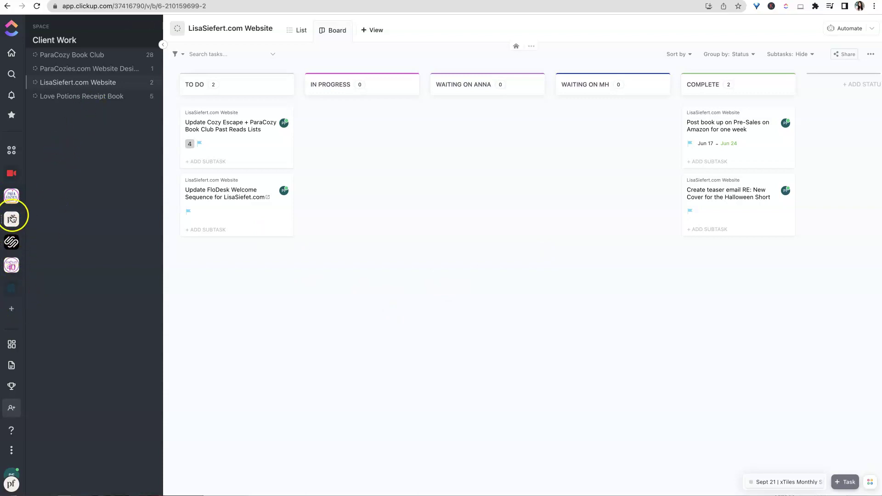
# Go through the Pretty Fabulous, Courses and Writing spaces to reach 03 Kombucha& Kerosene
pyautogui.click(12, 219)
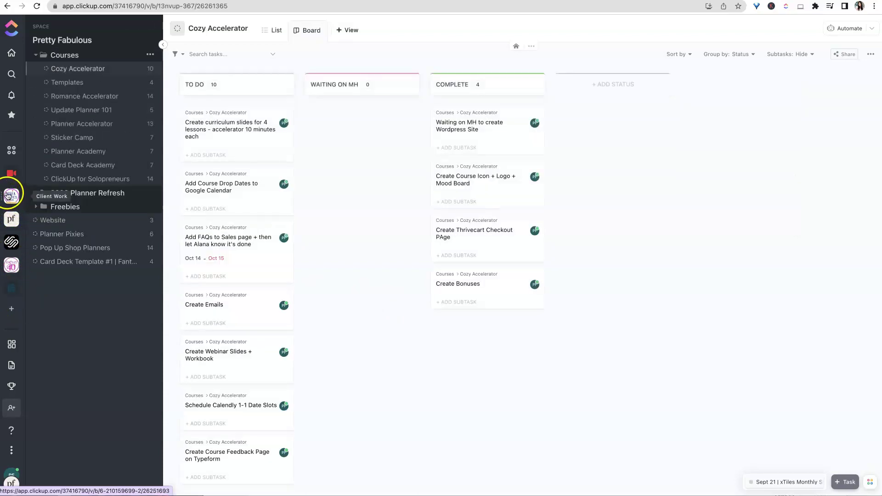
pyautogui.click(11, 197)
pyautogui.click(11, 242)
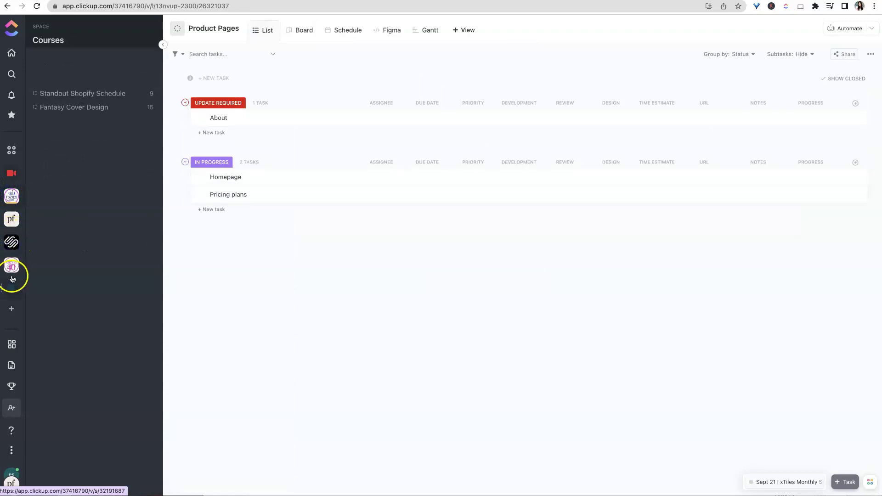
pyautogui.click(12, 266)
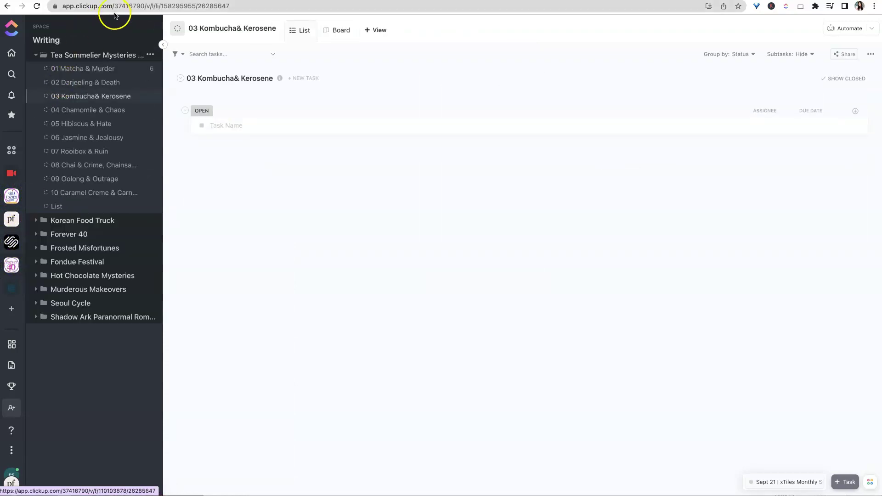
# Switch the sidebar layout to the Modern style
pyautogui.click(126, 27)
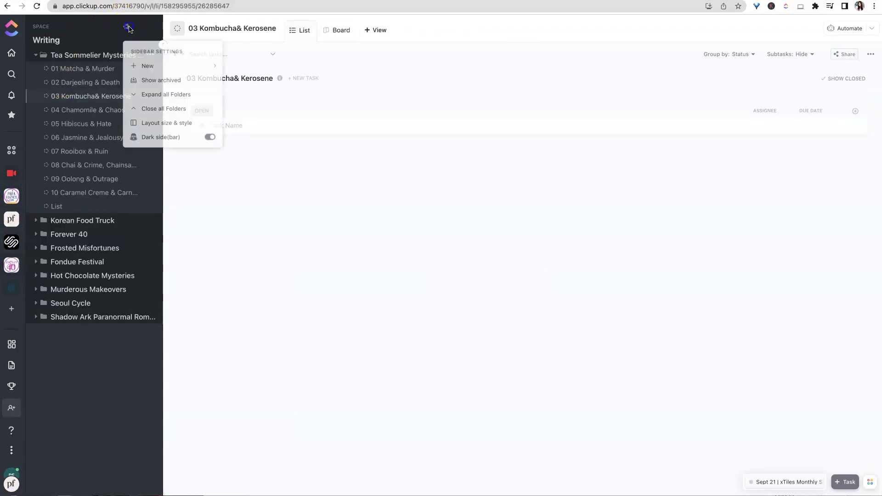
pyautogui.click(180, 123)
pyautogui.click(521, 188)
pyautogui.click(529, 118)
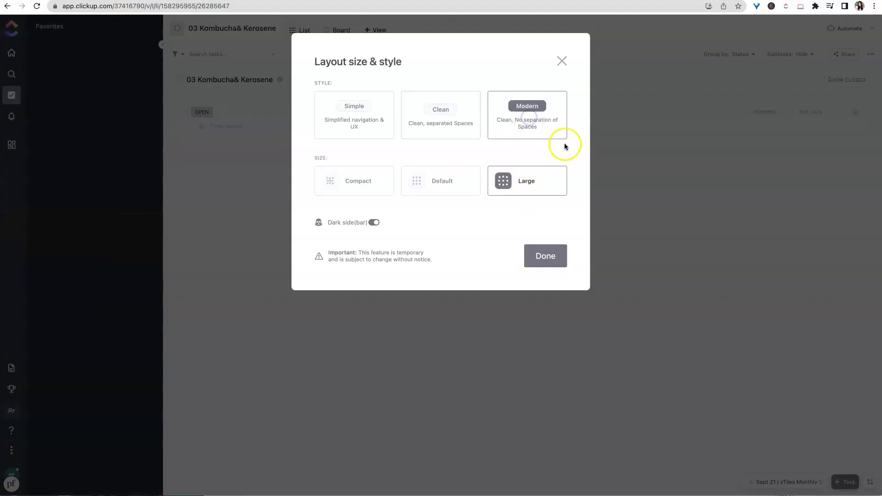
pyautogui.click(547, 256)
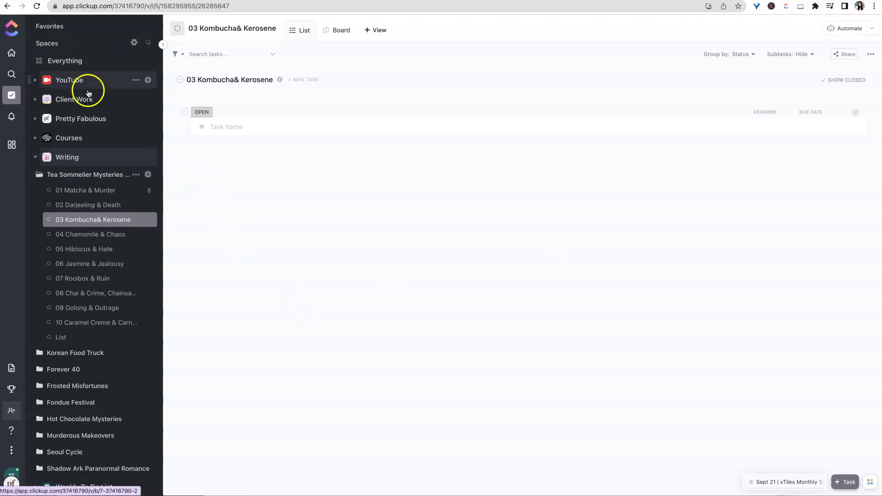
# Expand the YouTube, Client Work, Pretty Fabulous, Writing and Weekly To Do List spaces in turn
pyautogui.scroll(-2, 102, 322)
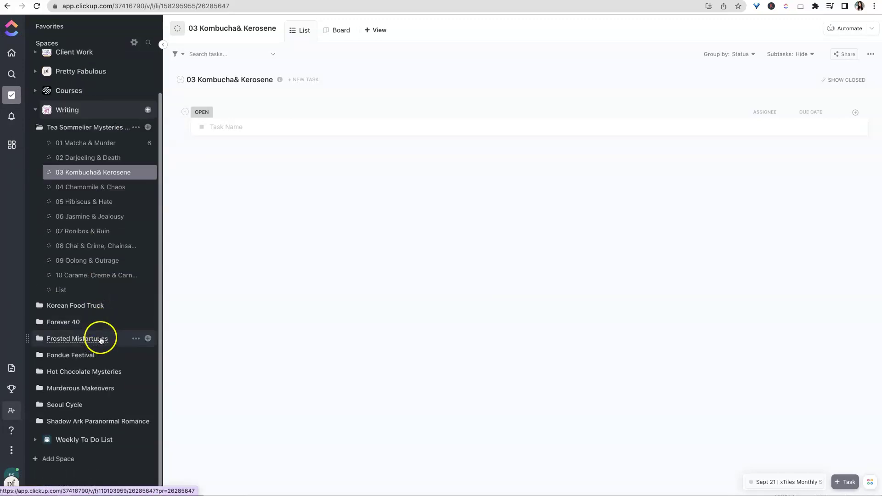
pyautogui.scroll(2, 98, 239)
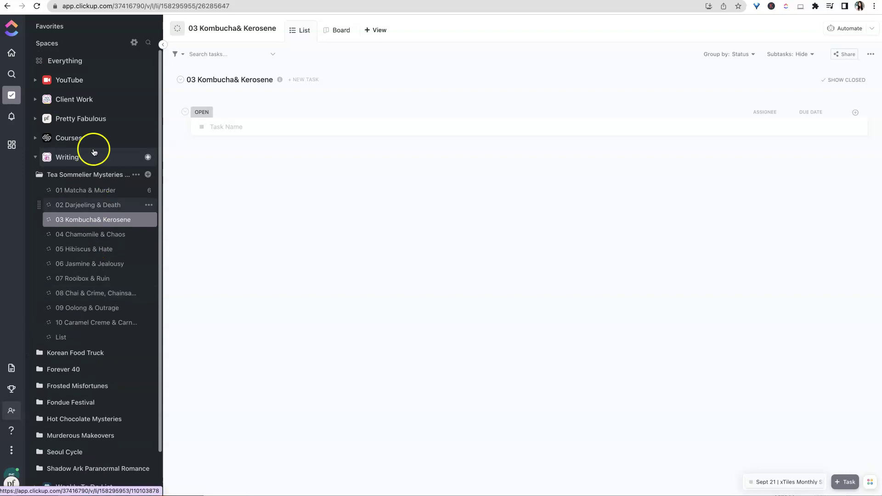
pyautogui.click(36, 82)
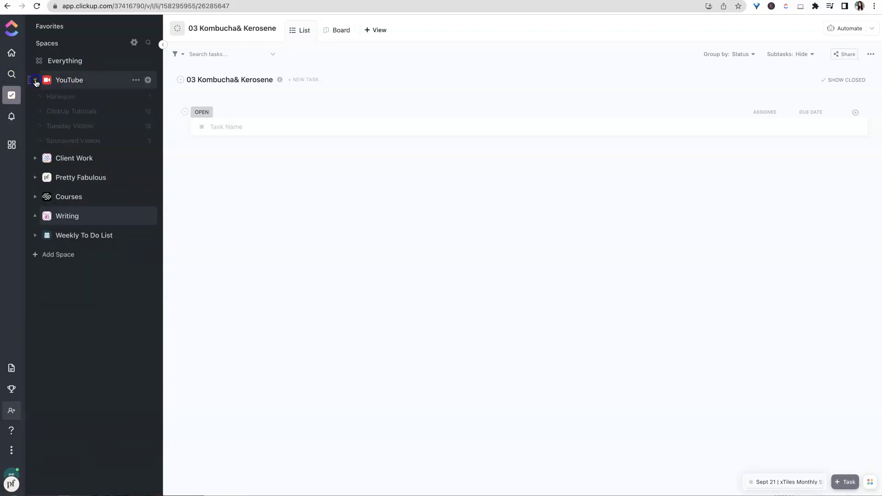
pyautogui.click(36, 161)
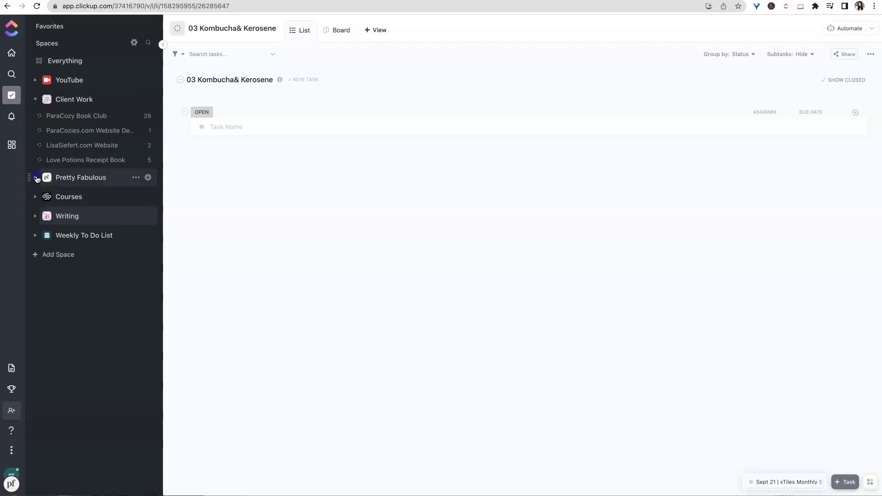
pyautogui.click(37, 178)
pyautogui.click(36, 266)
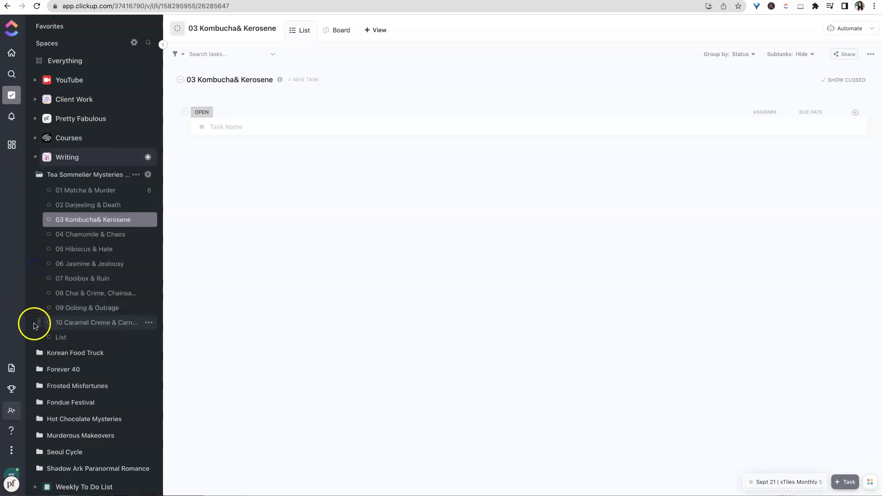
pyautogui.scroll(-2, 46, 349)
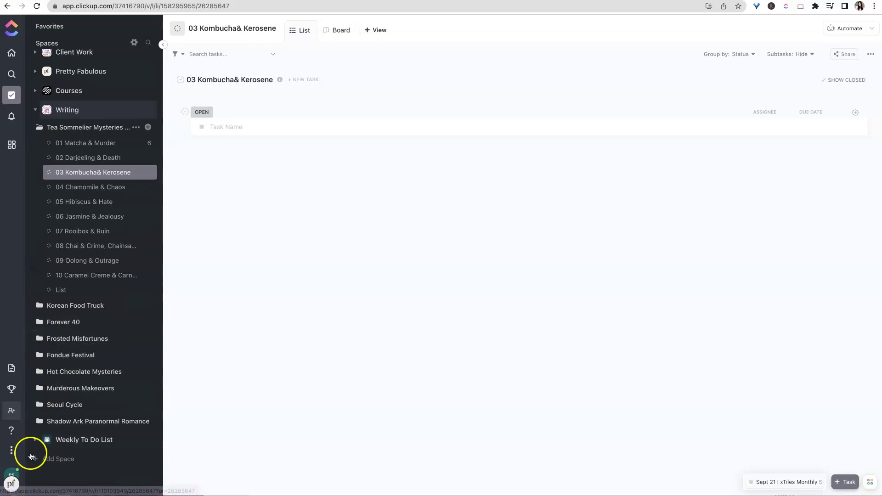
pyautogui.click(33, 439)
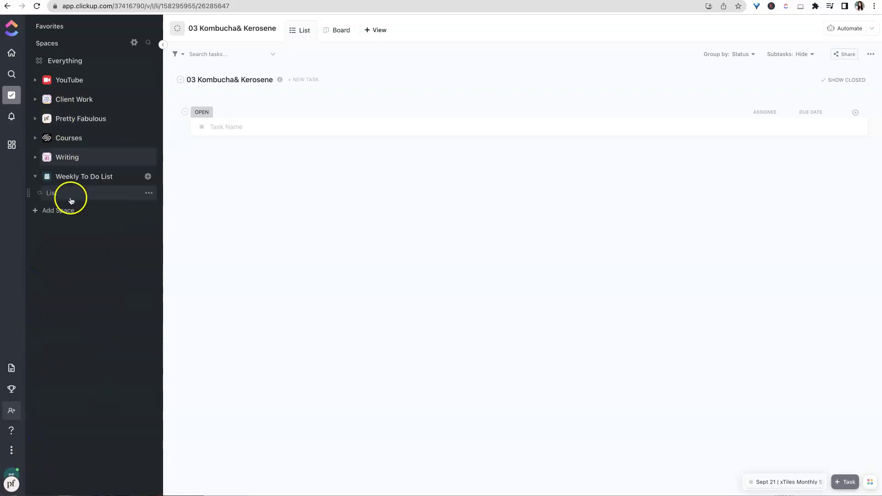
# Apply Close all Folders, then expand Courses to show its three folders and two lists
pyautogui.click(133, 42)
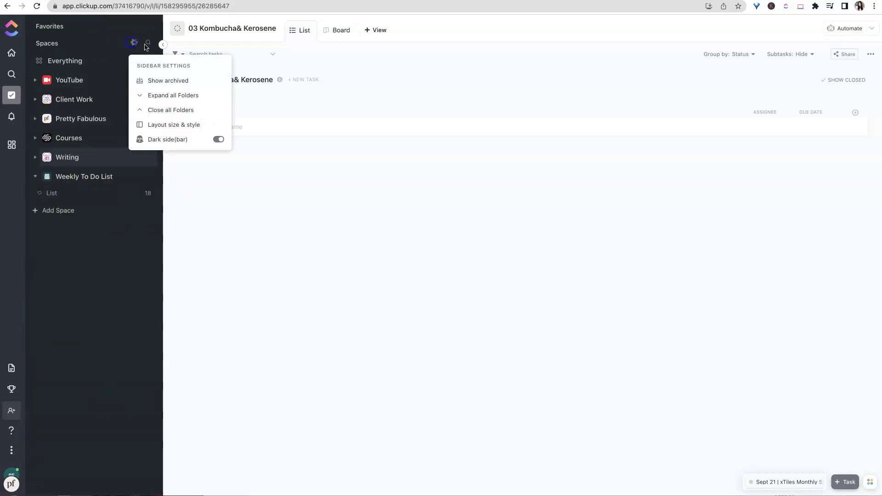
pyautogui.click(166, 128)
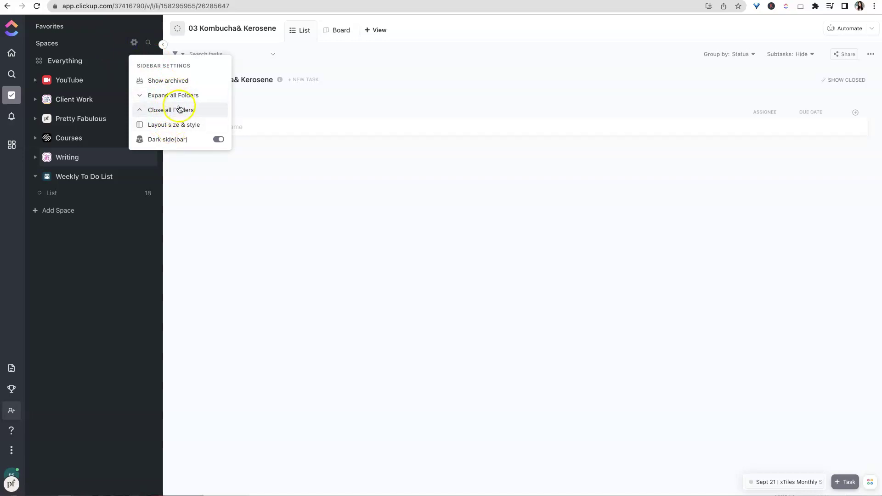
pyautogui.click(180, 112)
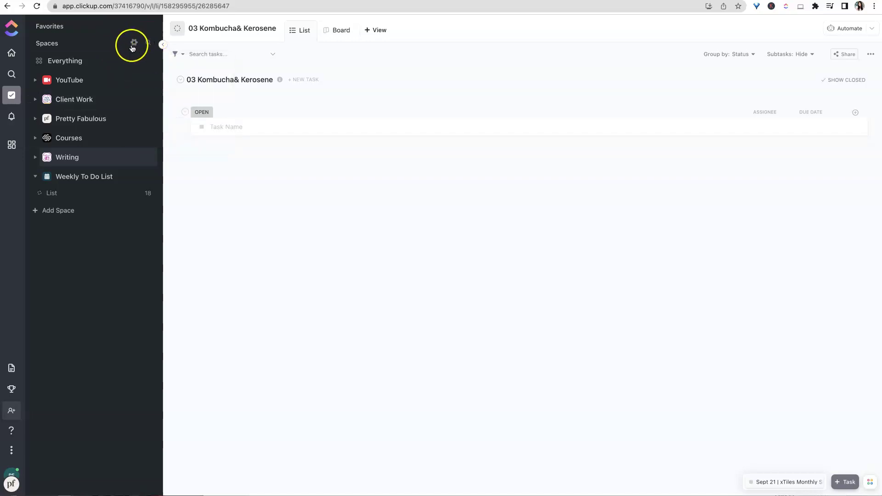
pyautogui.click(134, 42)
pyautogui.click(169, 95)
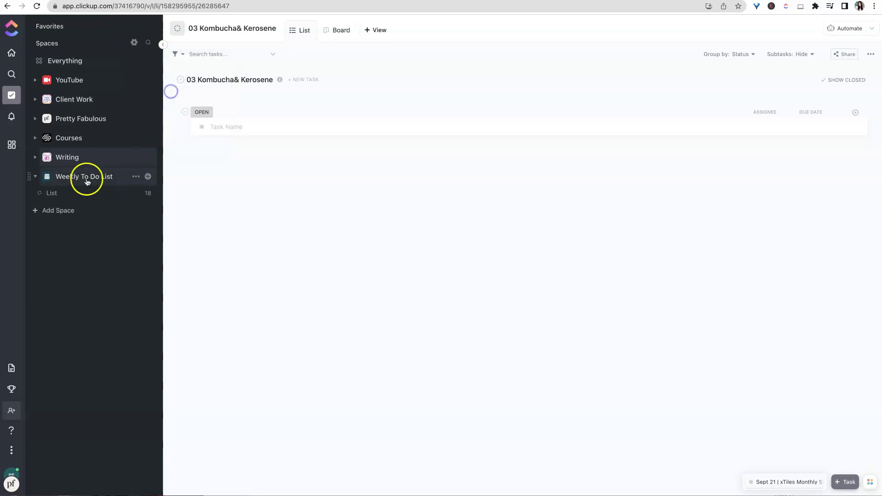
pyautogui.click(36, 139)
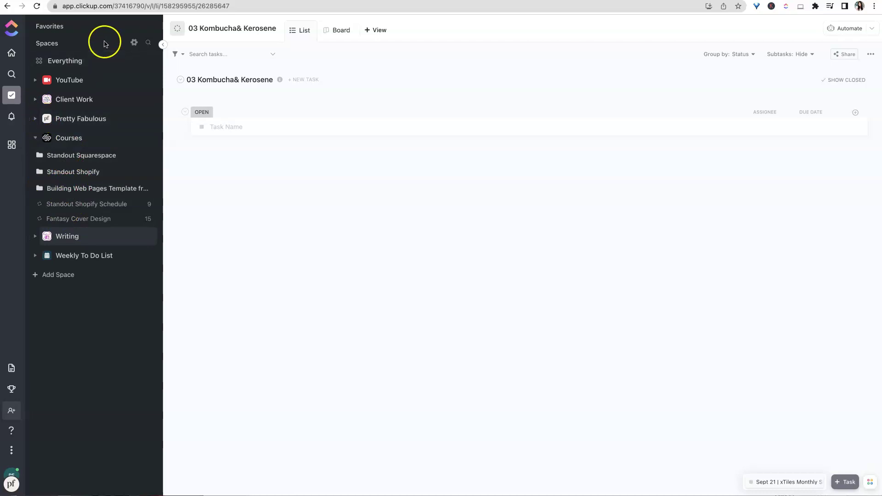
pyautogui.click(84, 142)
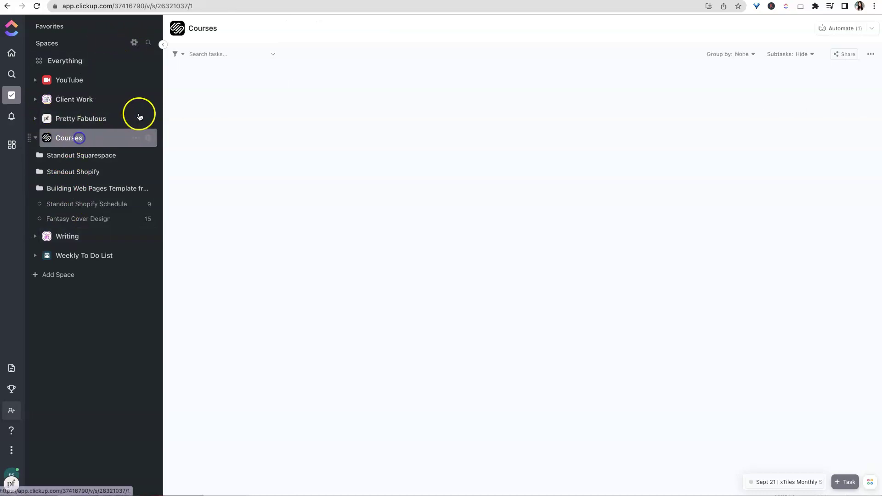
pyautogui.click(134, 44)
pyautogui.click(167, 100)
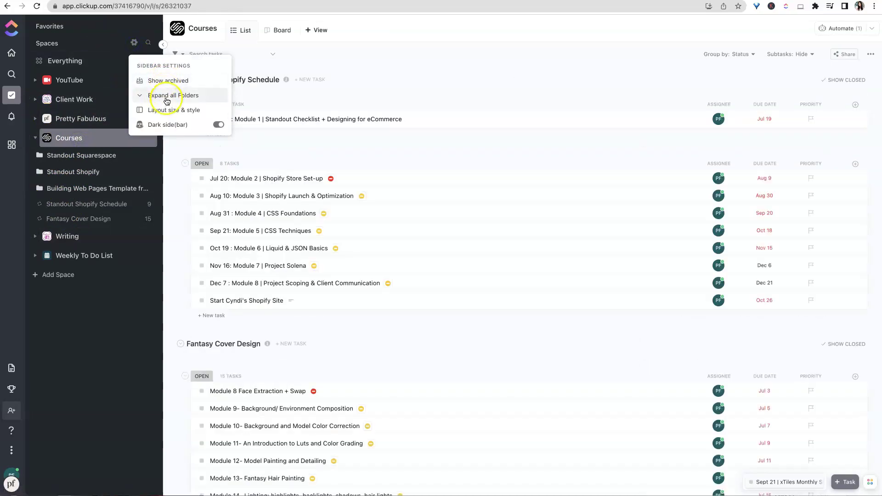
pyautogui.scroll(-5, 87, 183)
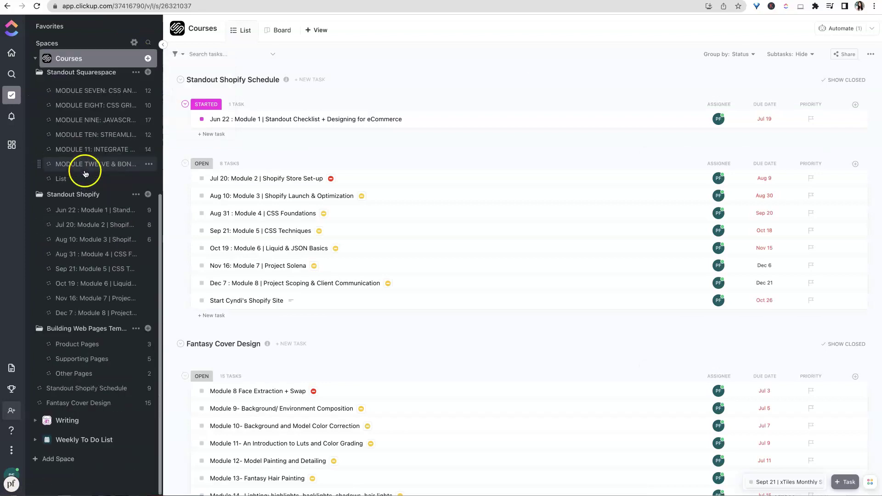
pyautogui.scroll(5, 74, 257)
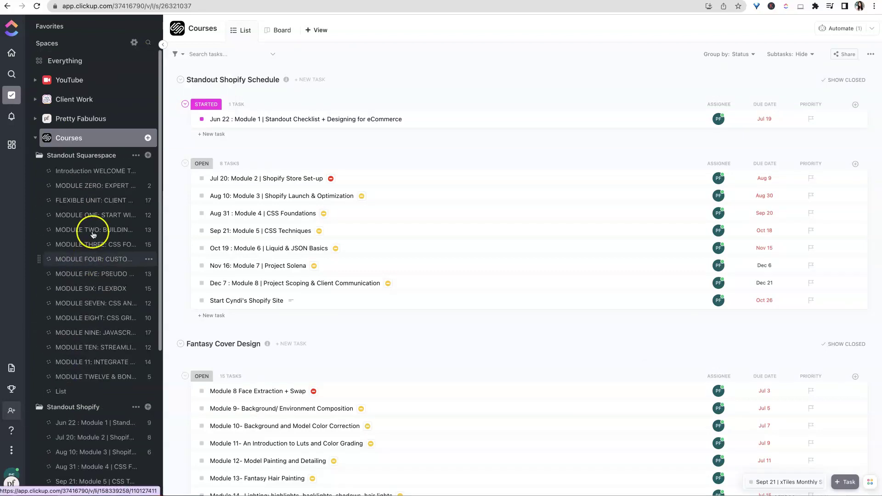
pyautogui.click(134, 42)
pyautogui.click(175, 96)
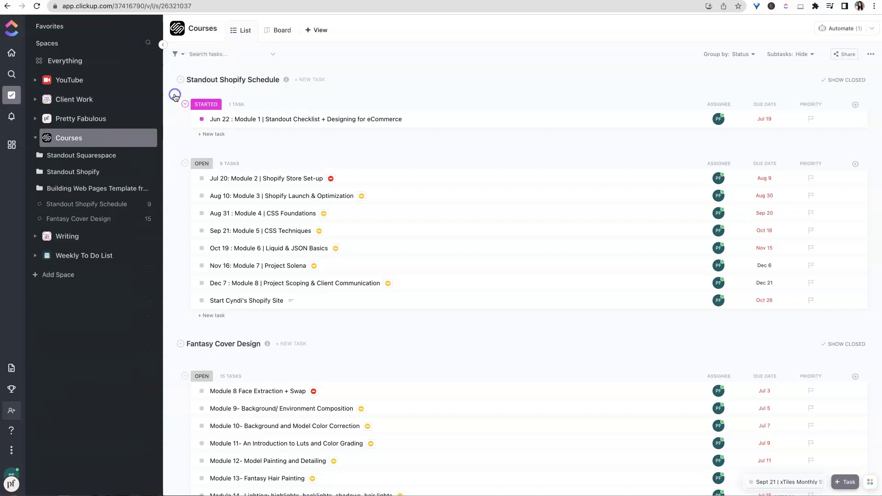
# Expand Client Work and open the ParaCozy Book Club list
pyautogui.click(35, 101)
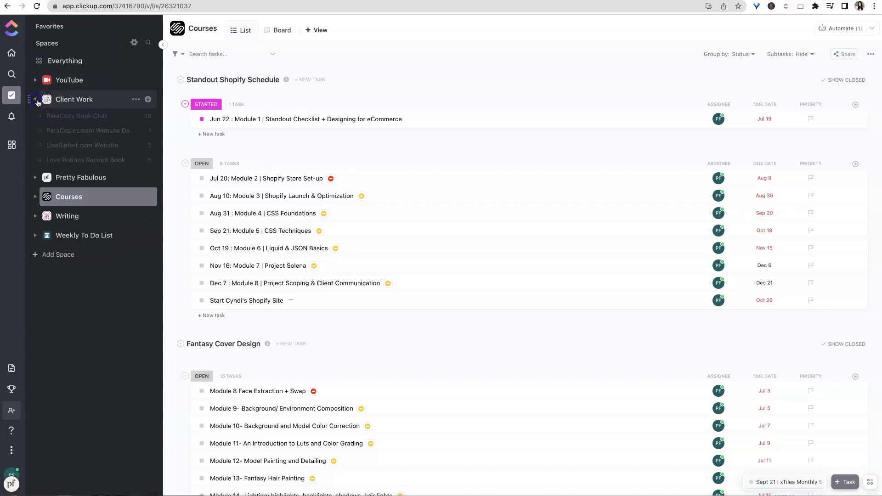
pyautogui.click(93, 119)
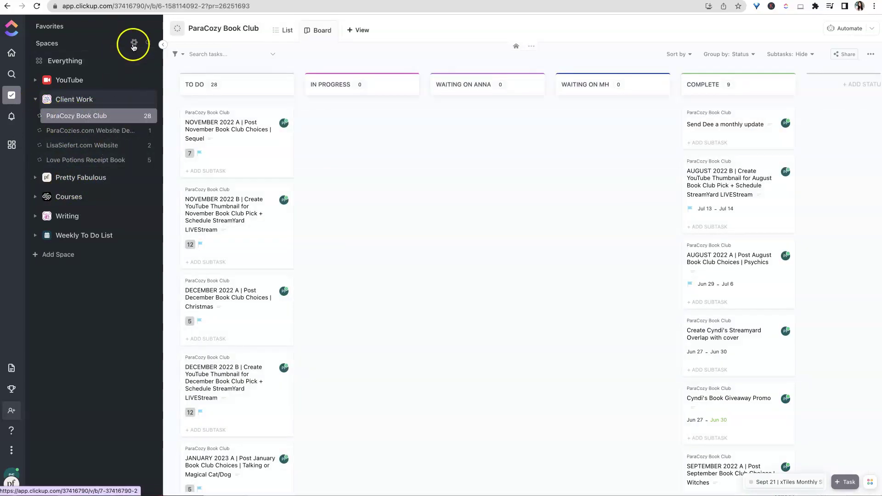
pyautogui.click(134, 42)
pyautogui.click(167, 96)
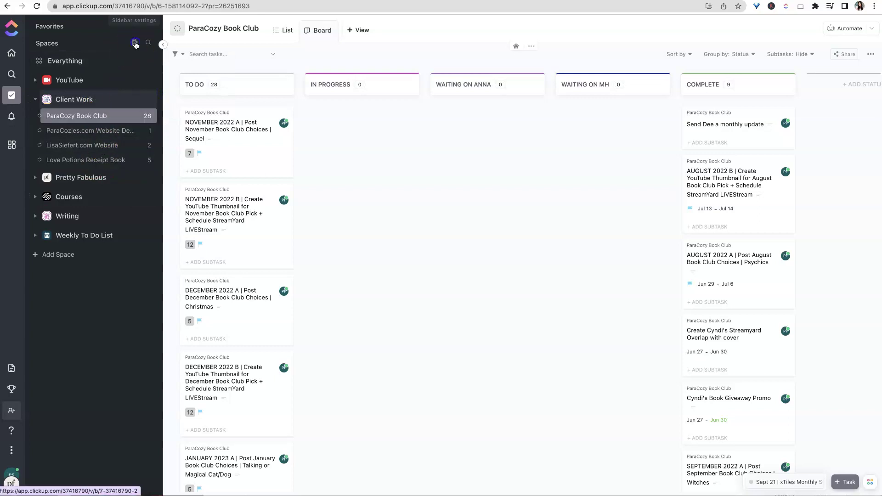
# Set the sidebar layout size to Compact
pyautogui.click(135, 43)
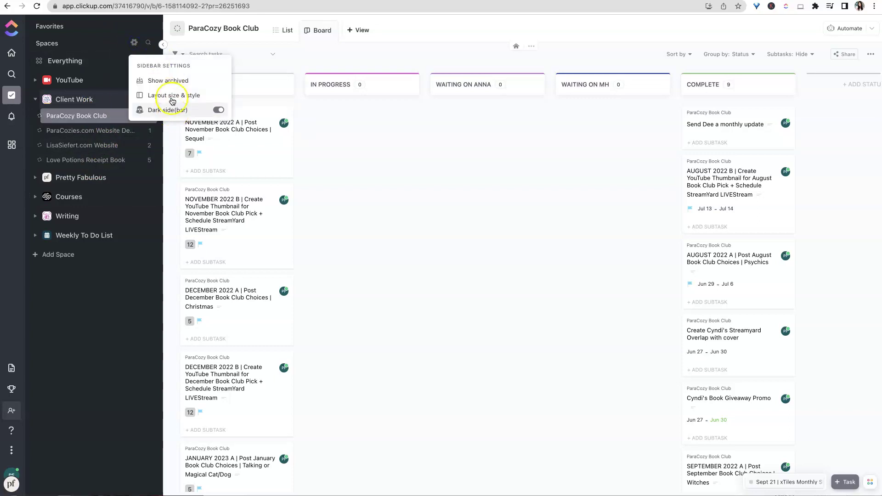
pyautogui.click(172, 98)
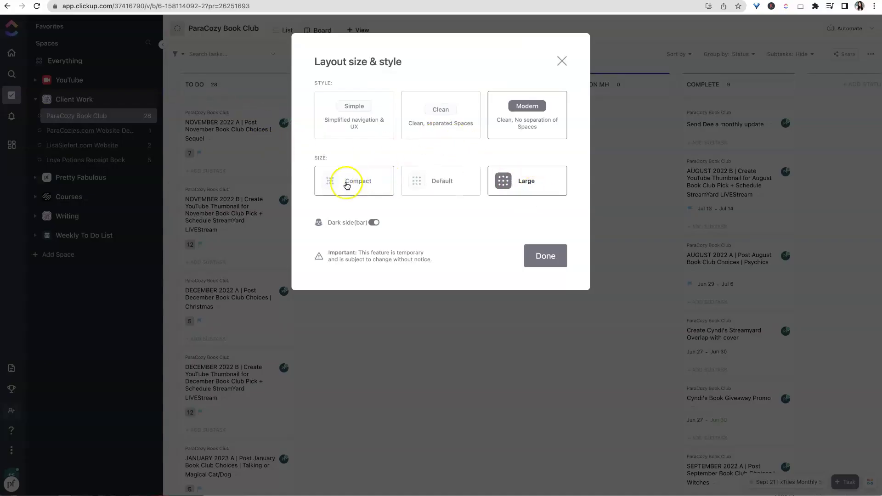
pyautogui.click(346, 177)
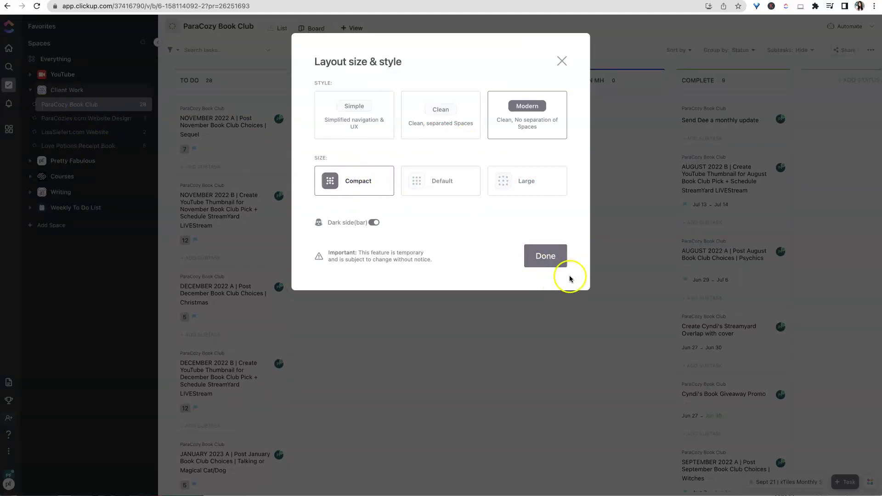
pyautogui.click(553, 258)
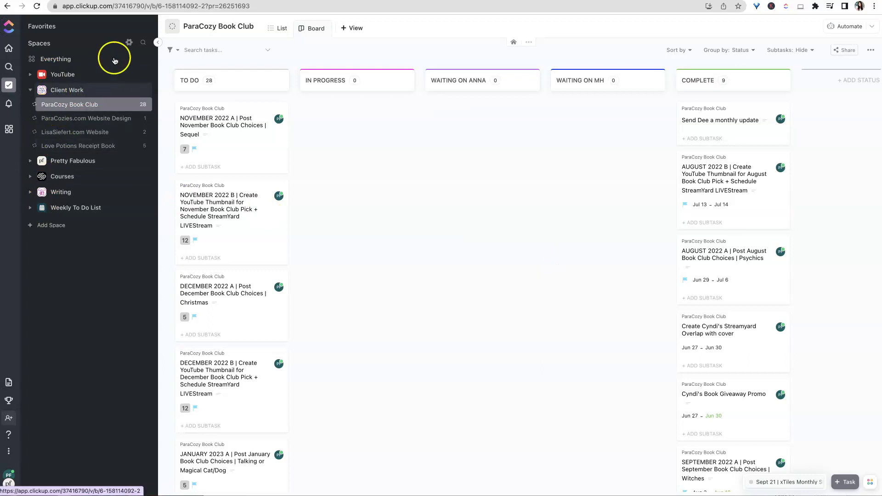
# Try Default and Large sizes and Simple style, settling on Large size with Modern style
pyautogui.click(129, 42)
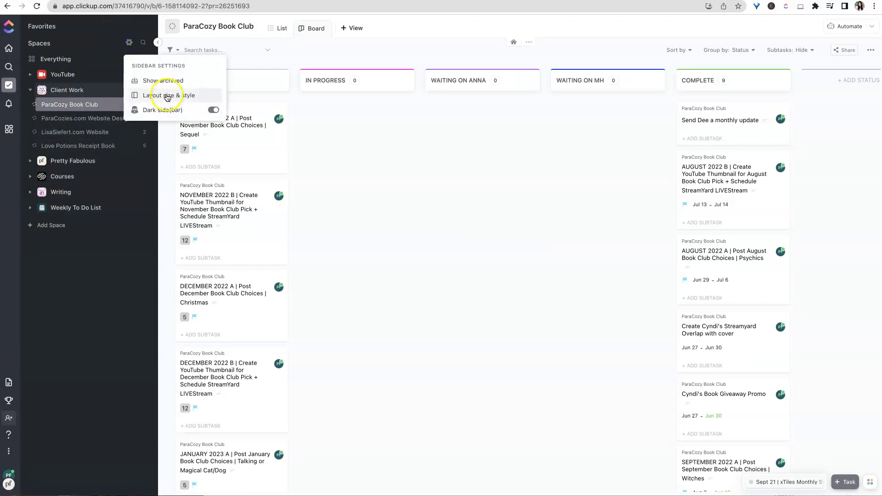
pyautogui.click(168, 95)
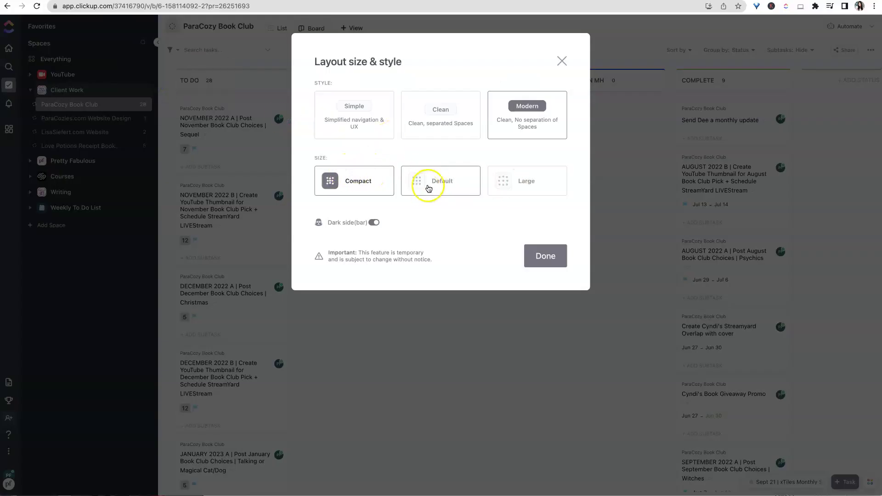
pyautogui.click(429, 188)
pyautogui.click(506, 183)
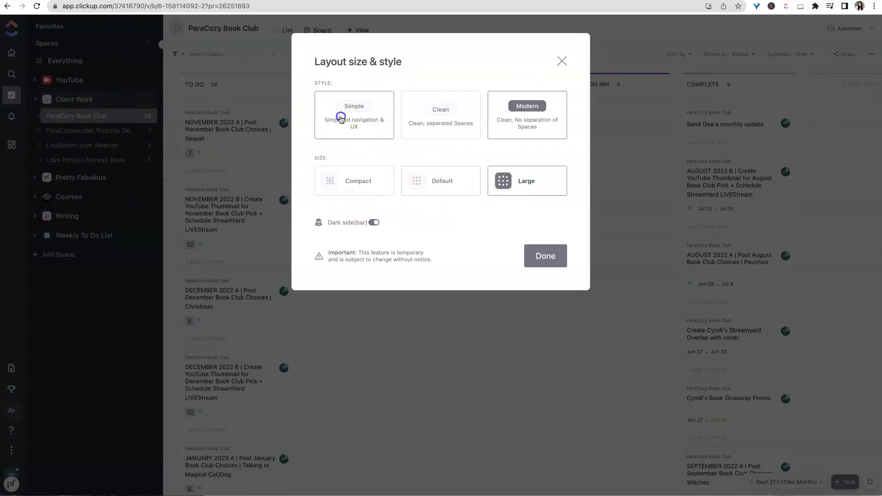
pyautogui.click(339, 118)
pyautogui.click(503, 120)
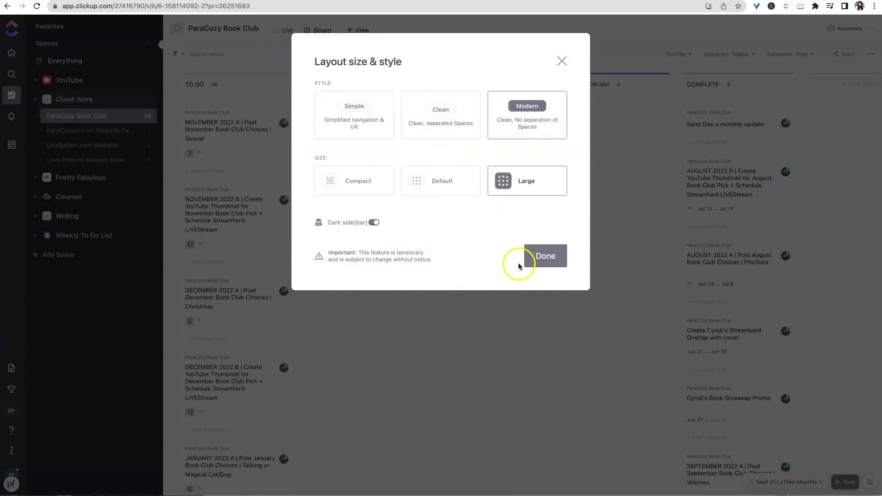
pyautogui.click(546, 256)
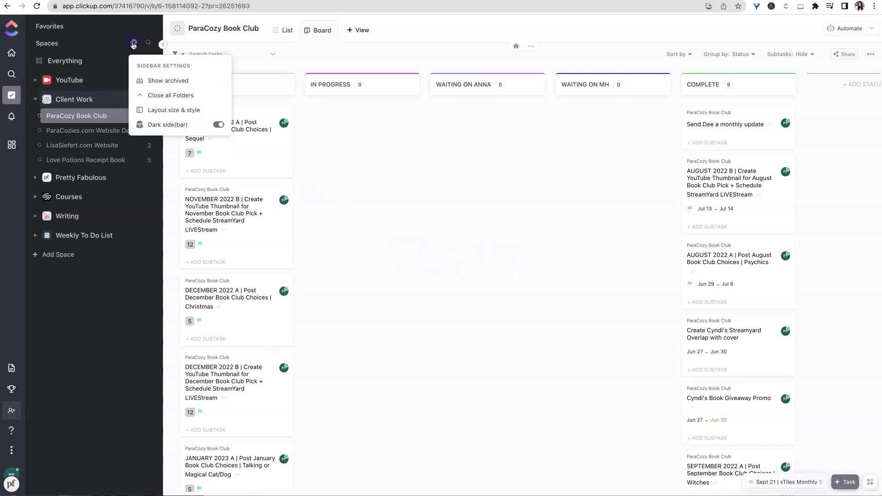
# Choose the Clean style card so the sidebar lists only Client Work's four lists
pyautogui.click(167, 110)
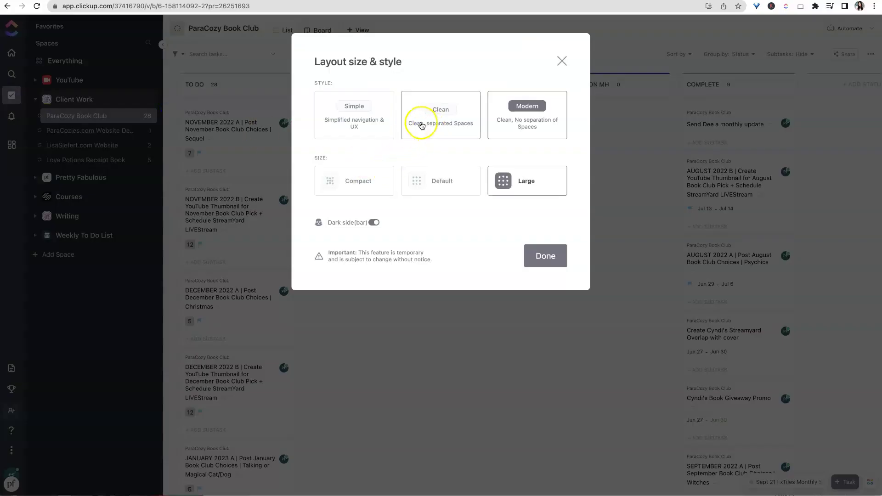
pyautogui.click(431, 121)
pyautogui.click(546, 262)
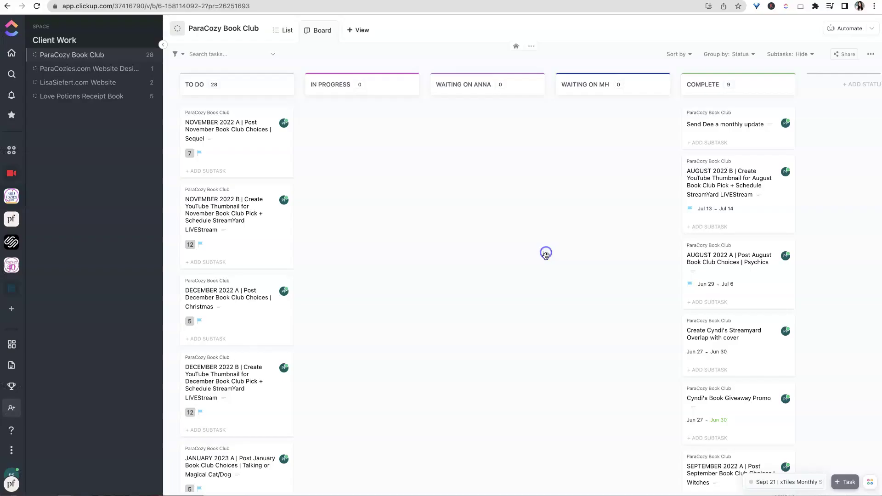